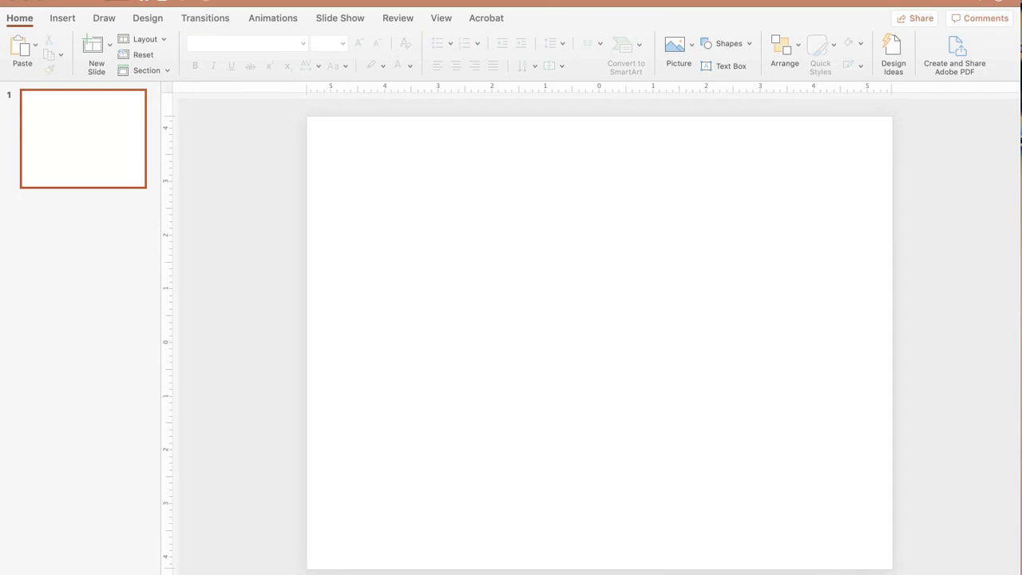
Step: Set up the slide size as 11 by 8.5 inches in landscape orientation
left_click(100, 0)
left_click(115, 297)
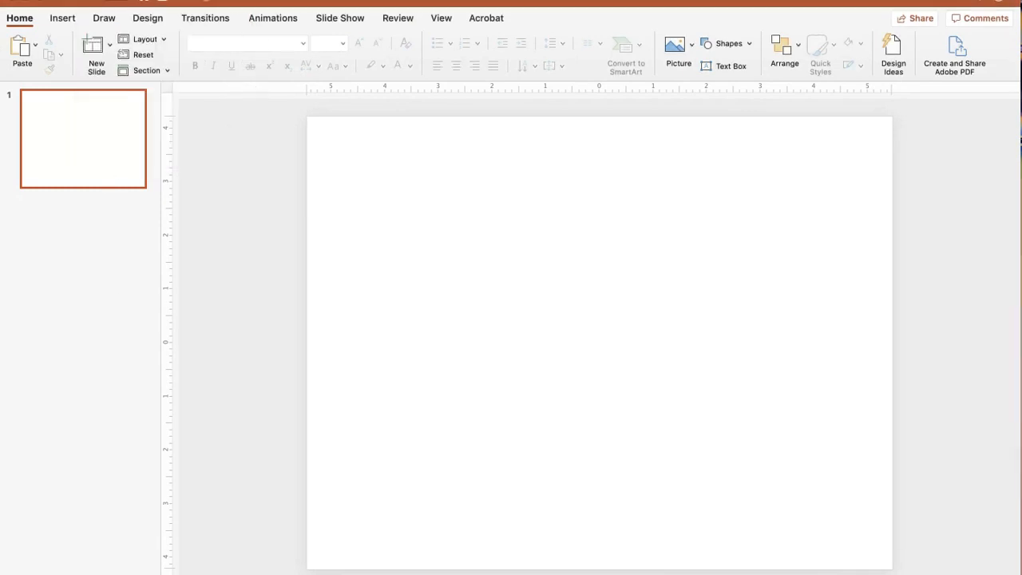
left_click(114, 3)
left_click(128, 248)
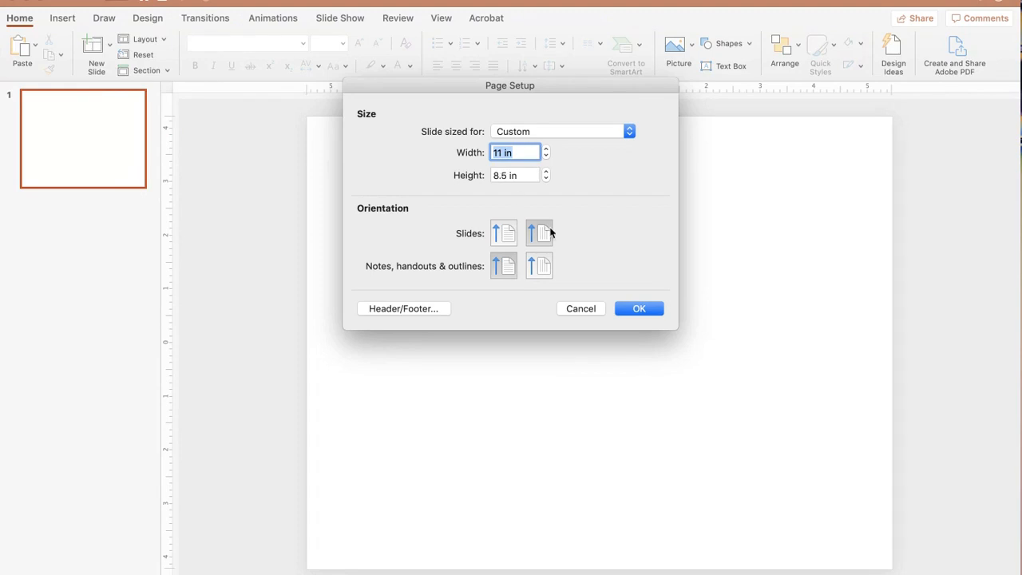
left_click(628, 315)
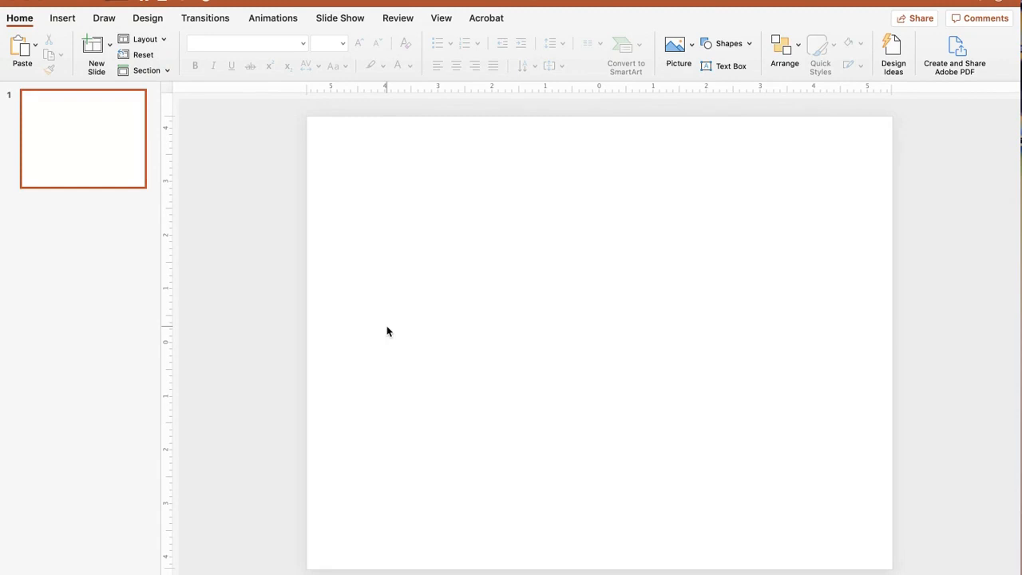
Step: Draw a text box covering the right portion of the slide from its top to bottom edge
left_click(222, 3)
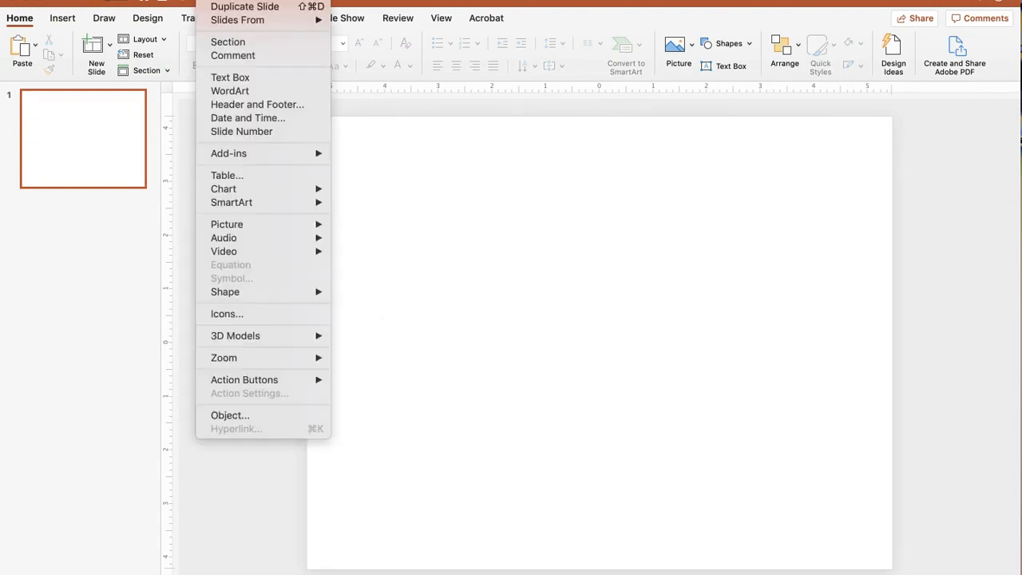
left_click(264, 77)
left_click_drag(680, 118, 890, 567)
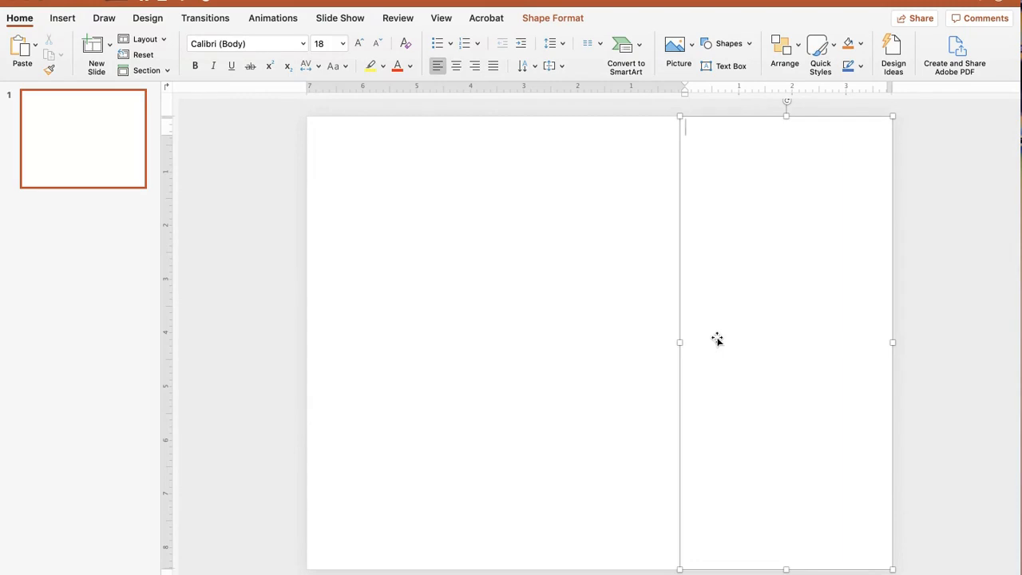
Step: Give the right text box a solid outline 3.25 pt wide
left_click(681, 312)
double_click(681, 313)
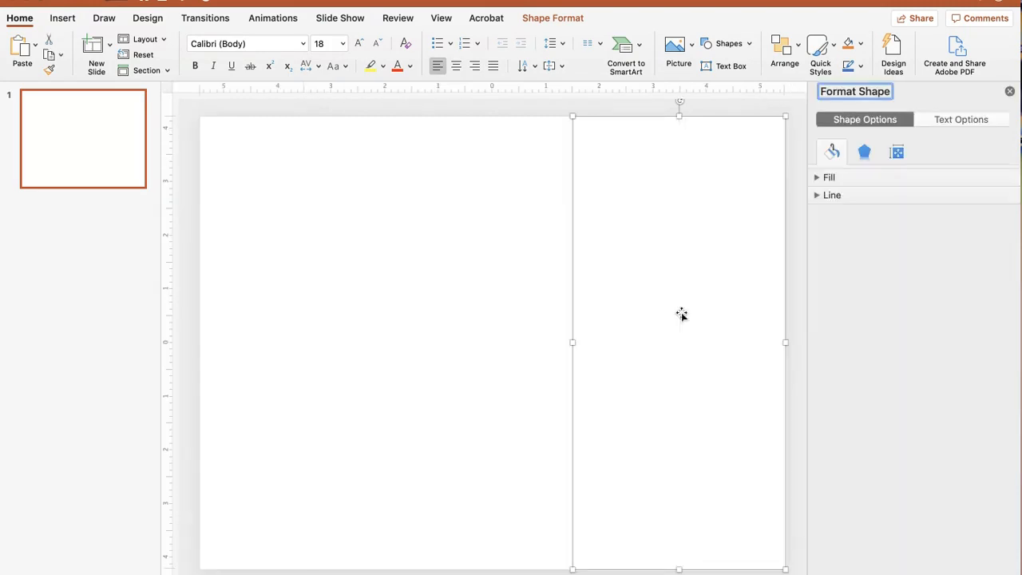
left_click(816, 195)
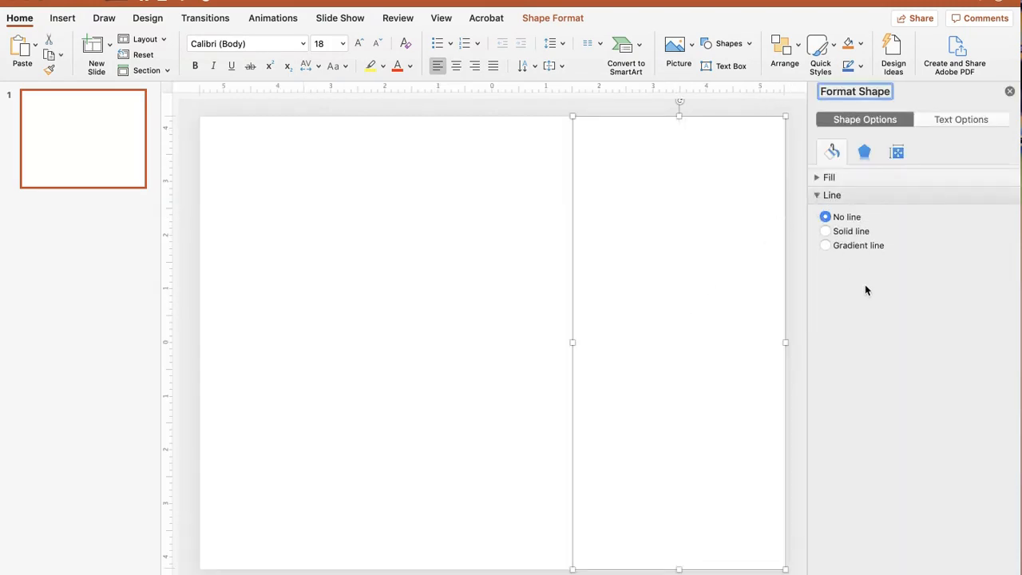
left_click(825, 230)
left_click(995, 318)
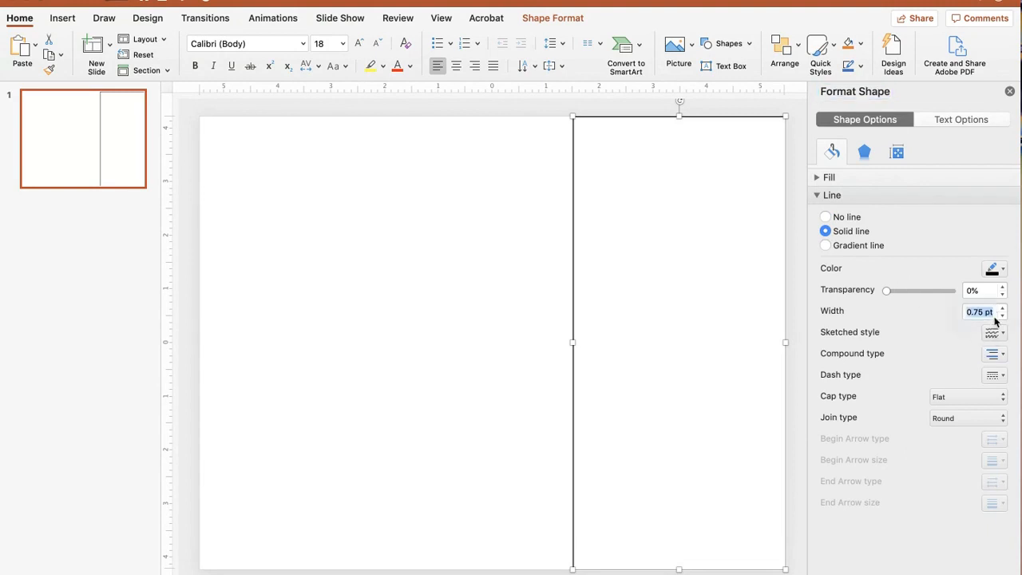
left_click(1002, 309)
left_click(1001, 309)
left_click(1001, 309)
left_click(1001, 309)
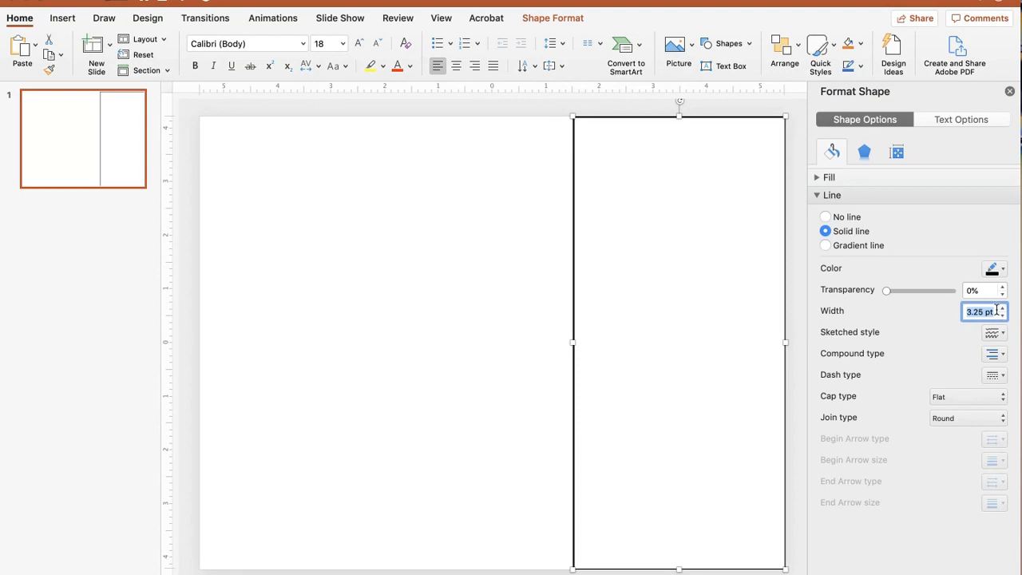
Step: Fill the right text box with the Sky solid colour and align it with the slide's top edge
left_click(505, 405)
left_click_drag(614, 250, 614, 267)
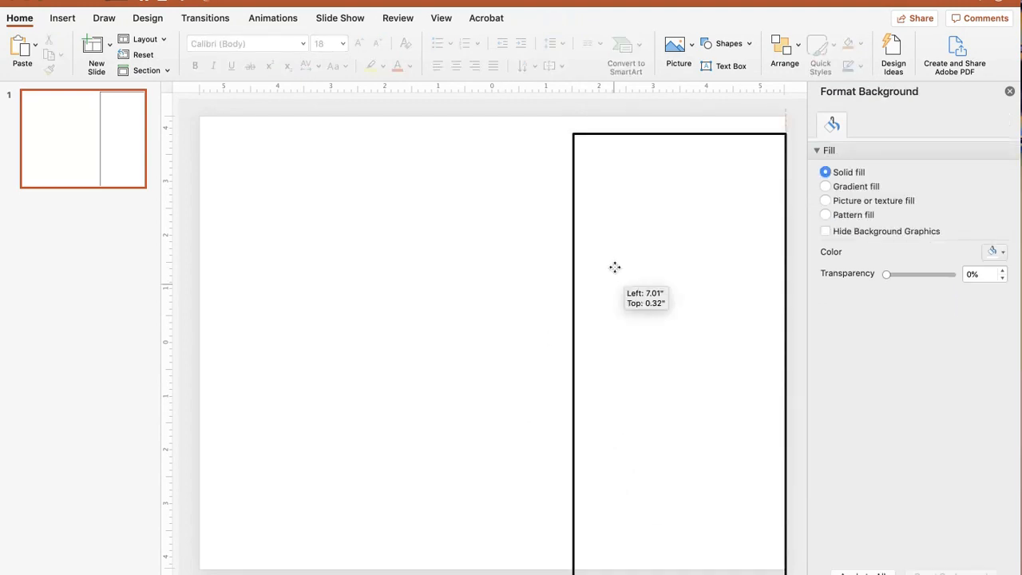
left_click(826, 213)
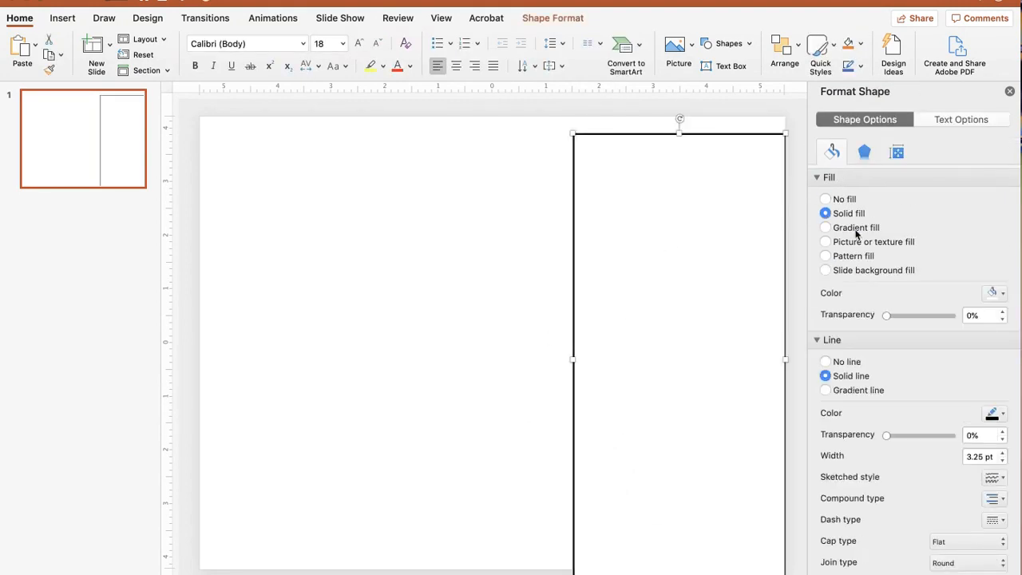
left_click(994, 293)
left_click(968, 458)
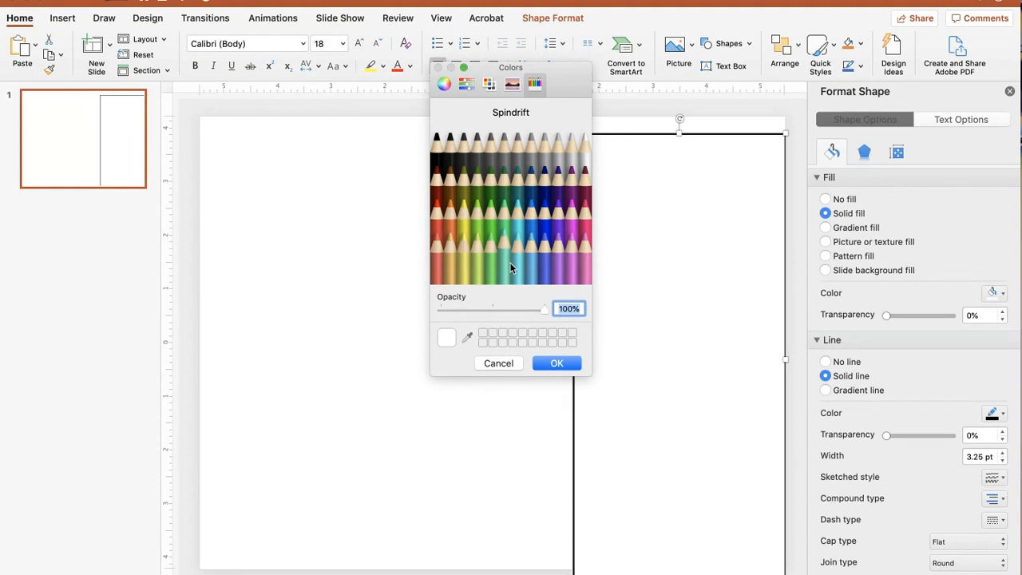
left_click(529, 265)
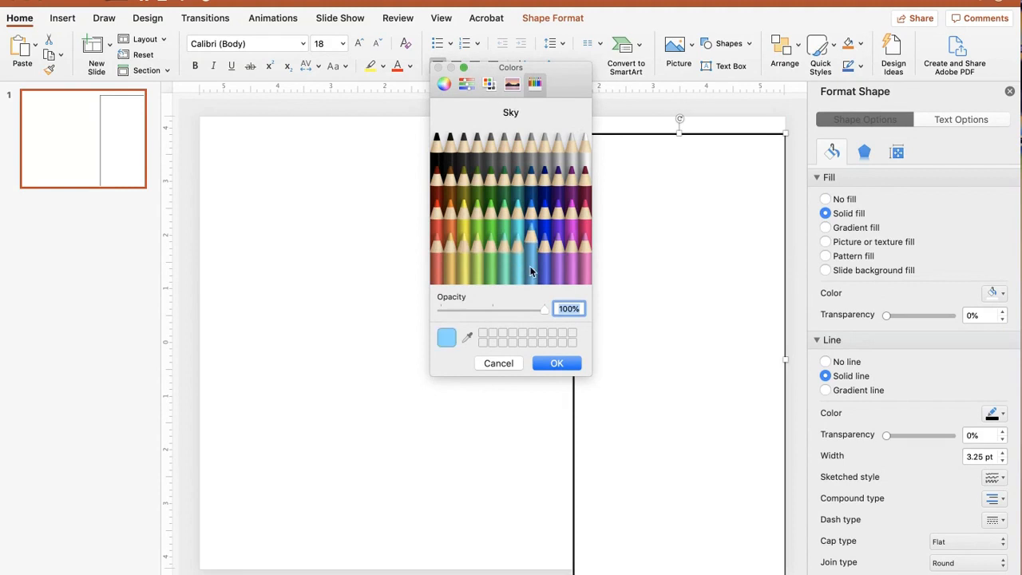
left_click(553, 362)
left_click_drag(639, 346, 638, 335)
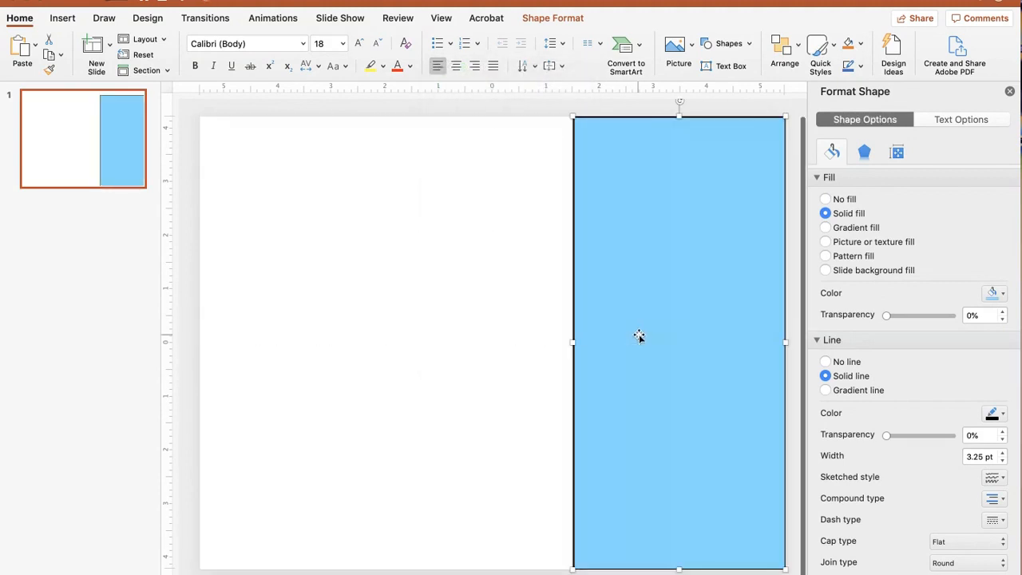
left_click(496, 359)
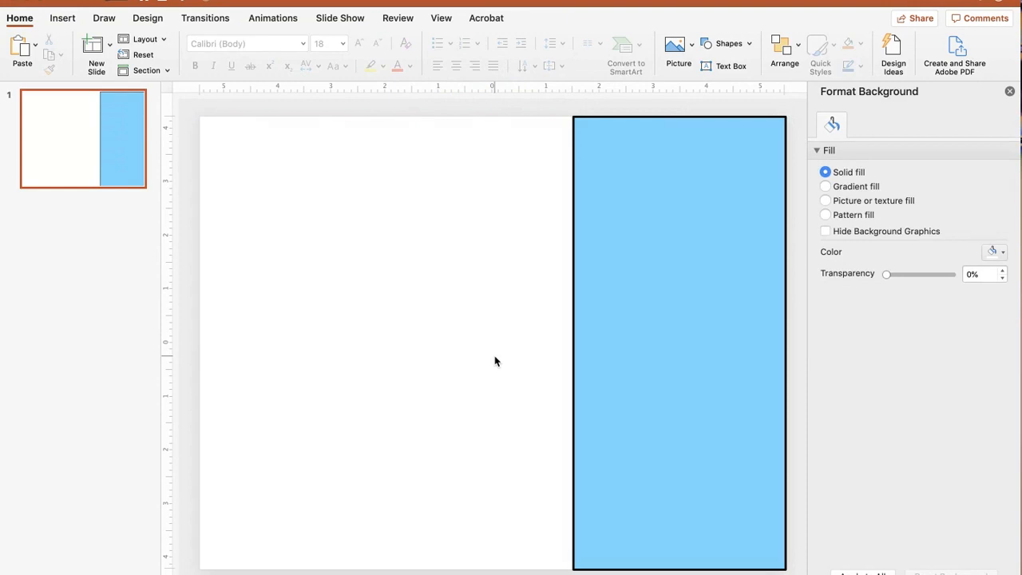
Step: Bring the Pencil Yellow copy.png image from the desktop onto the slide and rotate it horizontal in the upper left area
left_click_drag(1019, 292, 909, 292)
left_click_drag(952, 63, 335, 285)
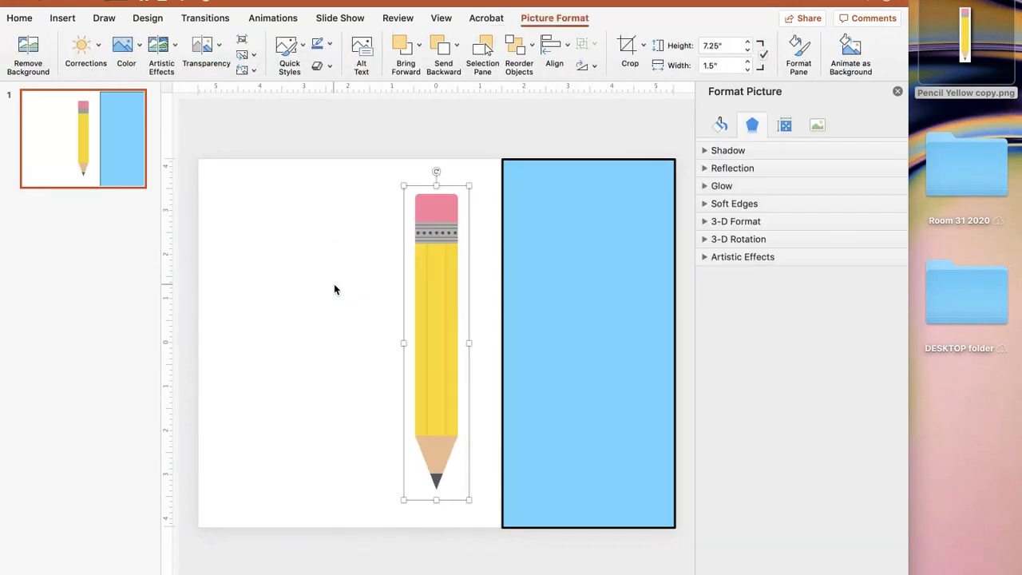
mouse_move(434, 173)
left_mouse_down()
mouse_move(285, 288)
mouse_move(269, 340)
left_mouse_up()
mouse_move(444, 331)
left_mouse_down()
mouse_move(419, 311)
mouse_move(376, 212)
mouse_move(383, 207)
mouse_move(368, 209)
left_mouse_up()
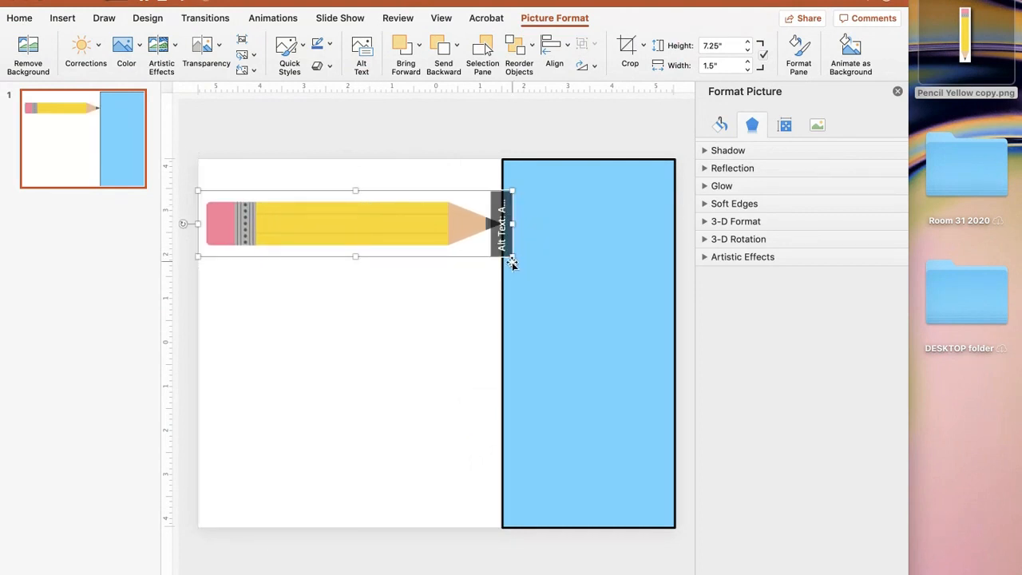
Step: Shrink the pencil image to about 5.9 inches long and position it in the upper left area
left_click_drag(512, 256, 436, 247)
left_click_drag(365, 215, 395, 224)
left_click(360, 144)
left_click(363, 231)
left_click_drag(361, 243, 363, 246)
left_click(349, 151)
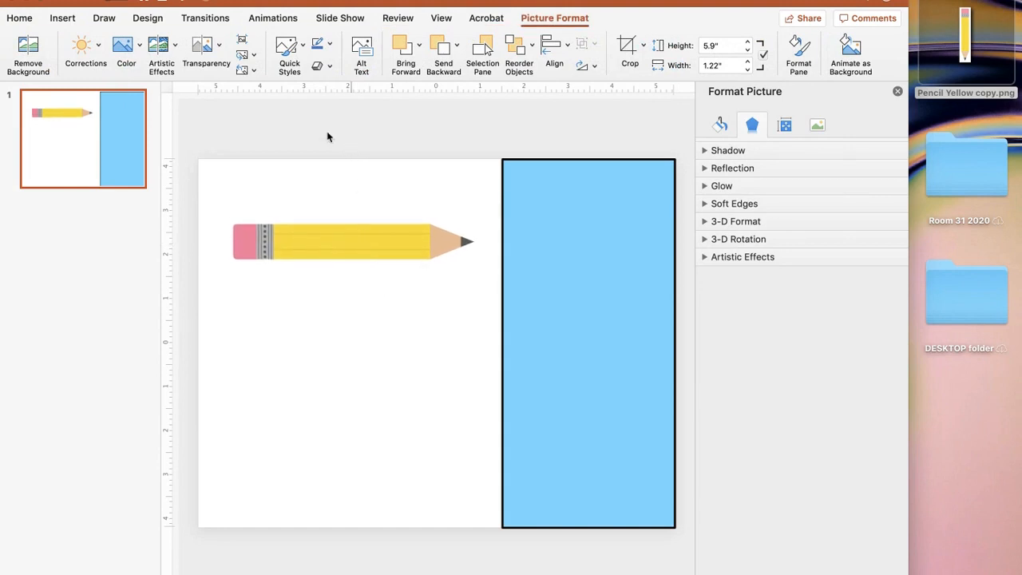
Step: Draw a text box above the pencil spanning the width of the left area
right_click(347, 152)
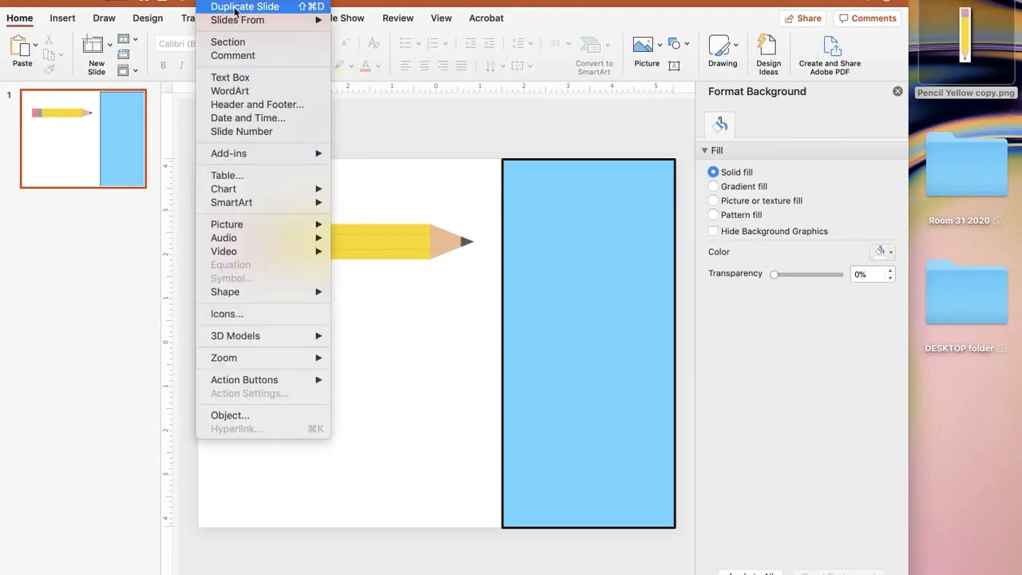
left_click(238, 77)
left_click_drag(213, 170, 484, 216)
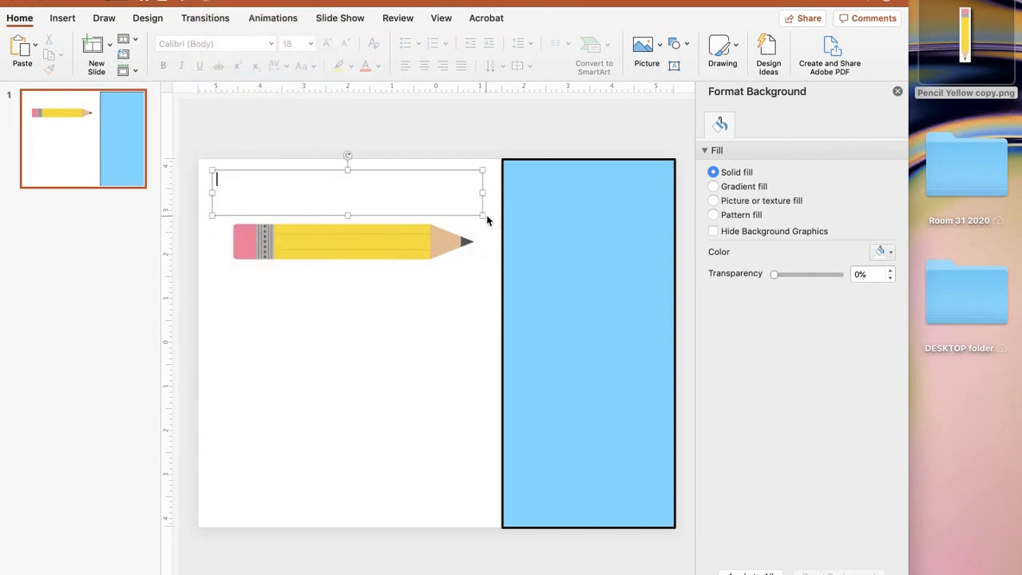
Step: Give the top text box a solid 2.5 pt dash-dot outline
left_click(447, 171)
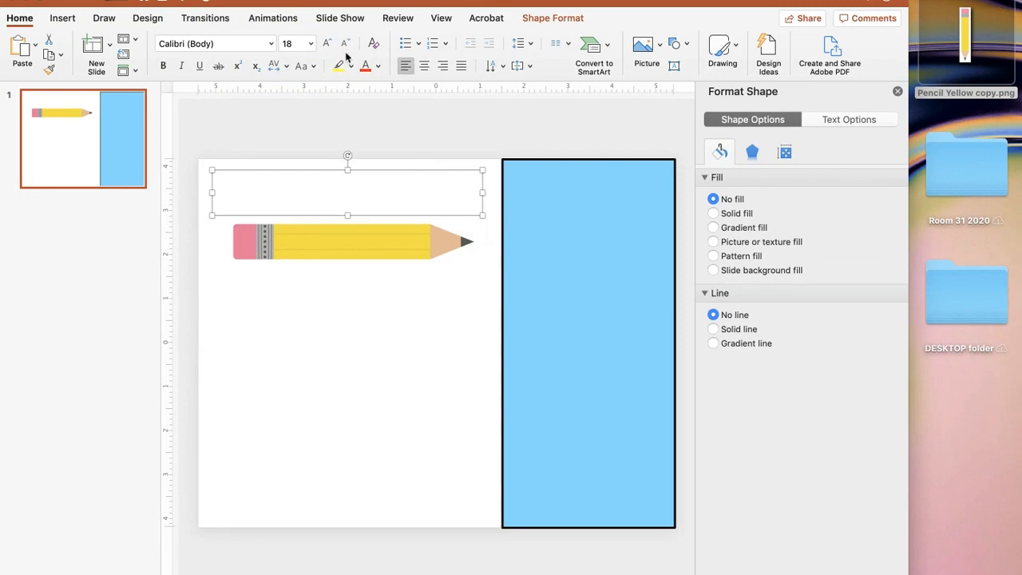
left_click(734, 328)
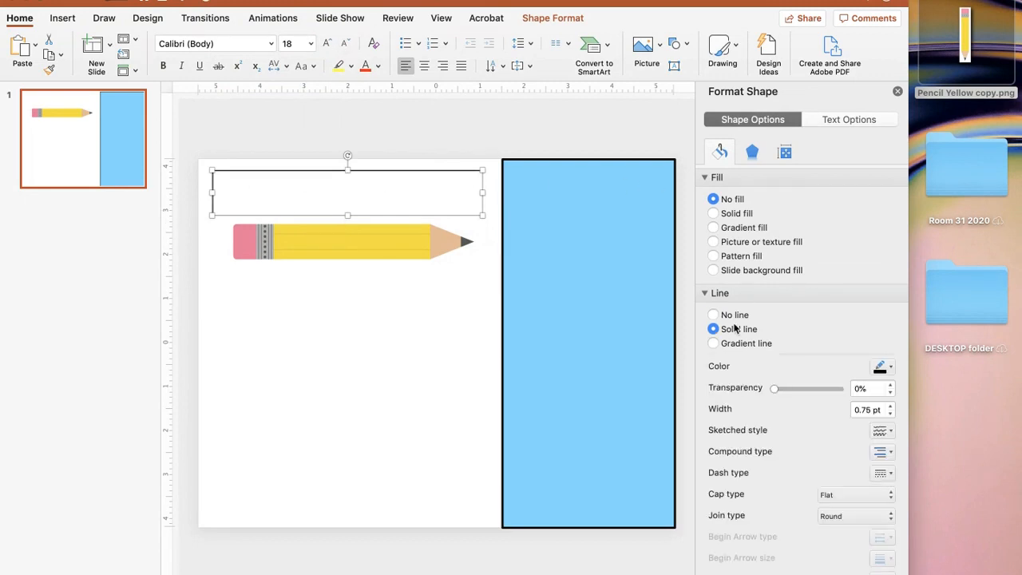
left_click(889, 407)
left_click(889, 406)
left_click(889, 407)
left_click(889, 406)
left_click(888, 406)
left_click(888, 407)
left_click(888, 406)
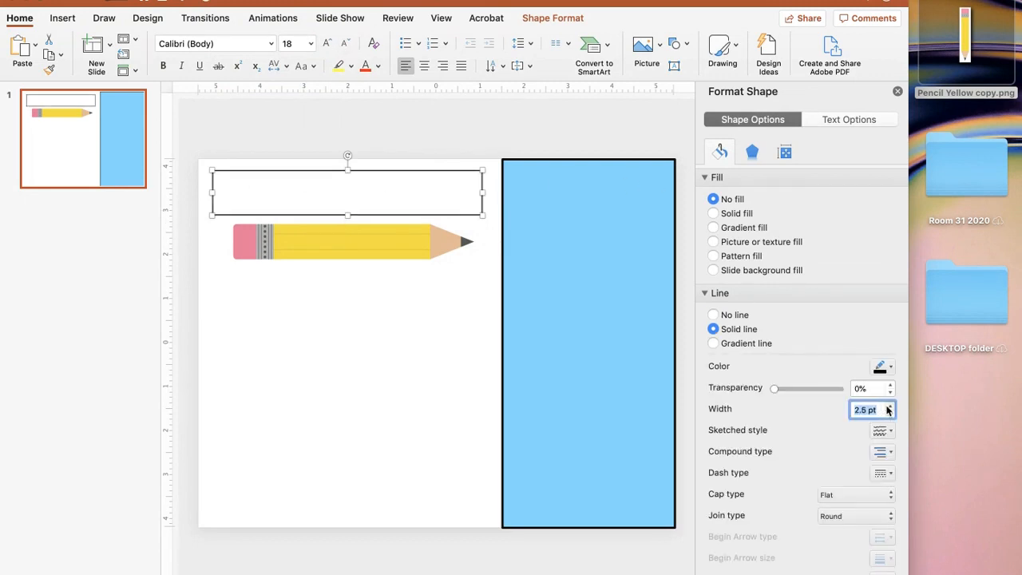
left_click(889, 476)
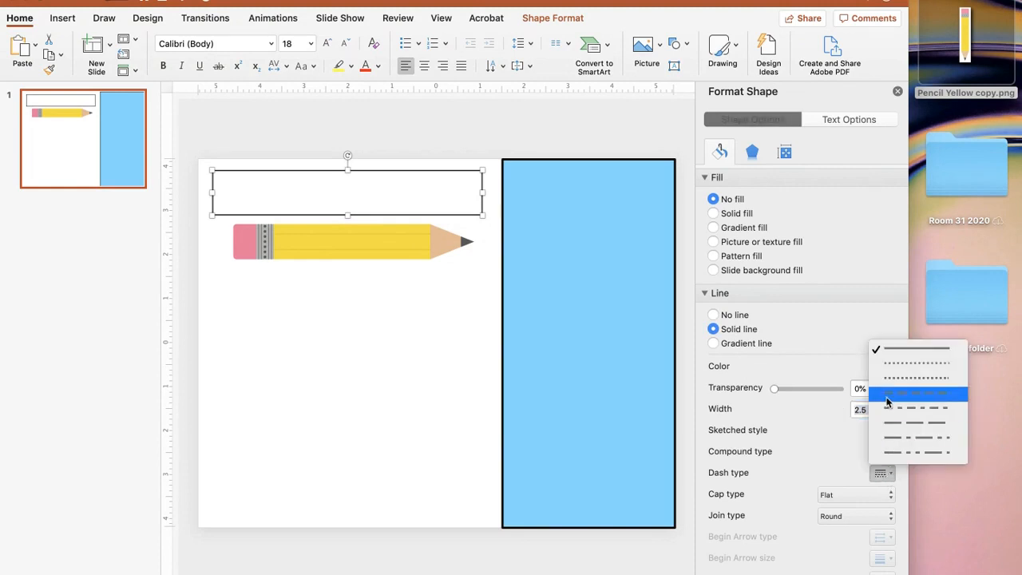
left_click(902, 444)
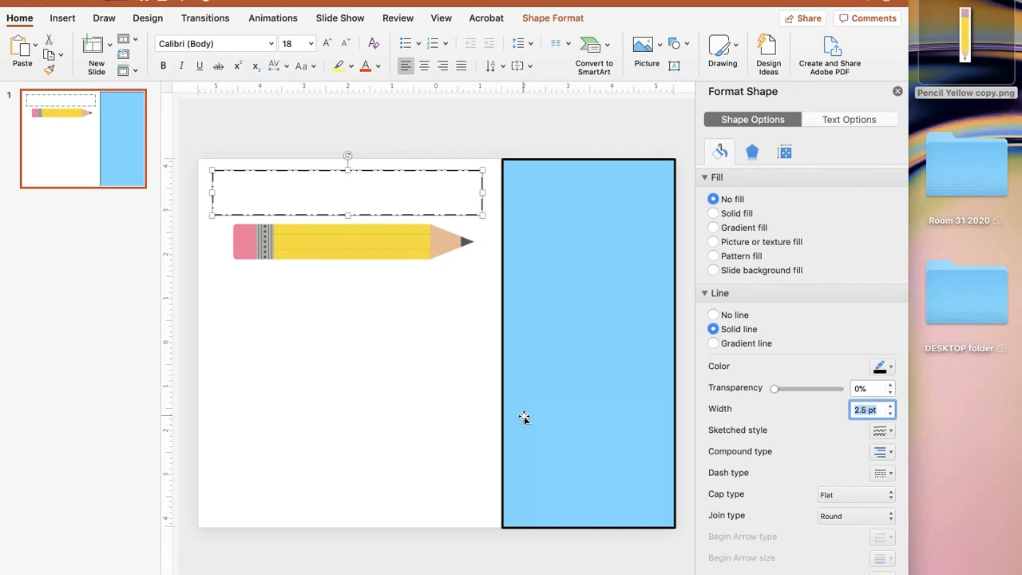
left_click(392, 393)
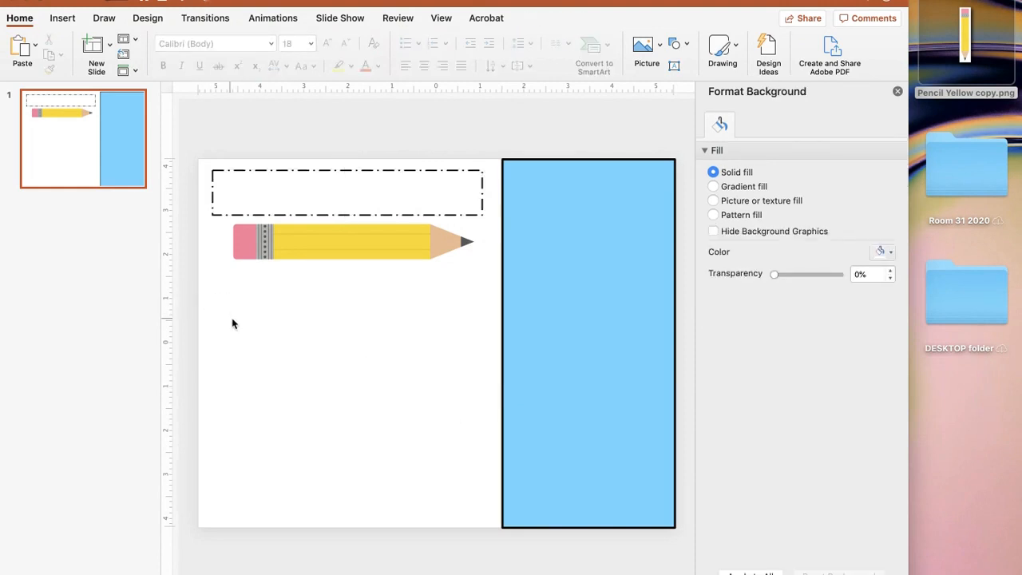
Step: Draw a large text box below the pencil filling the lower left area, matching the top box's width
left_click(229, 2)
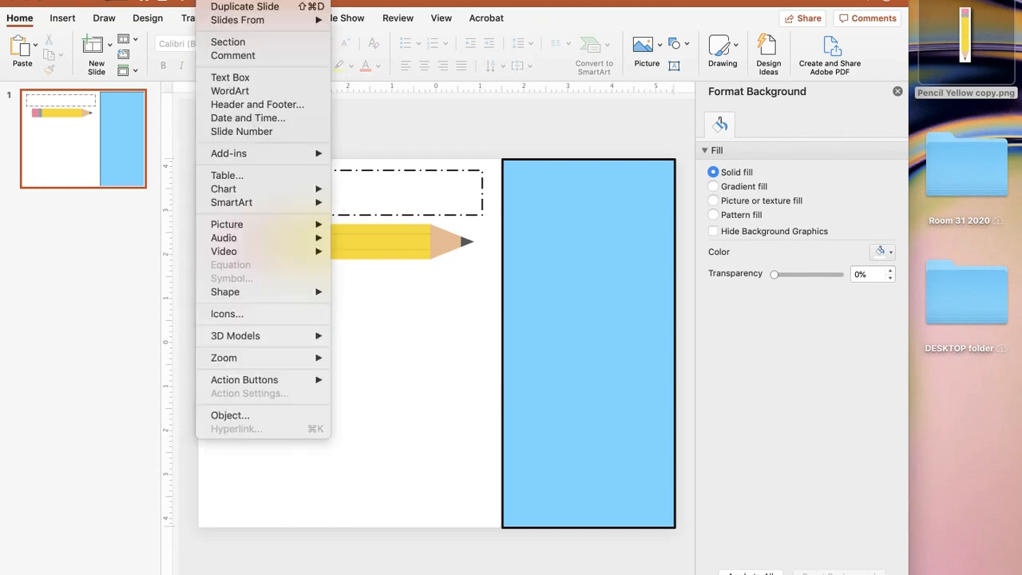
left_click(264, 80)
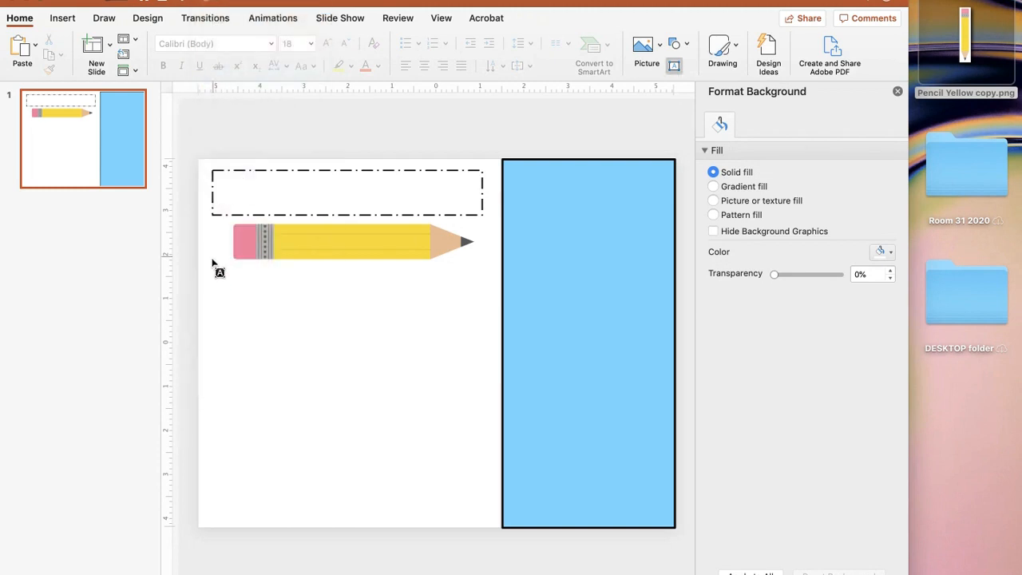
left_click_drag(212, 270, 493, 525)
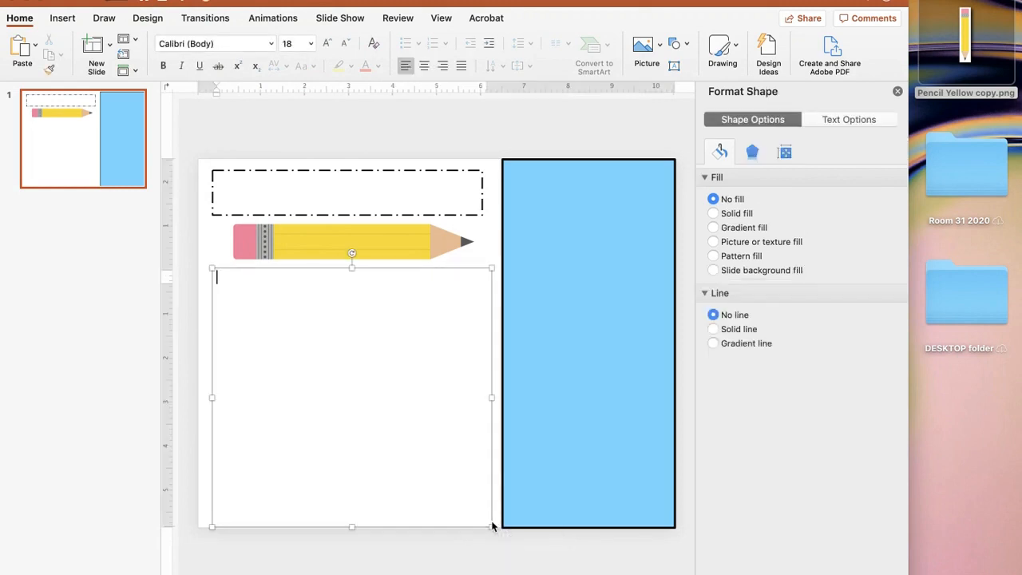
left_click_drag(492, 397, 483, 397)
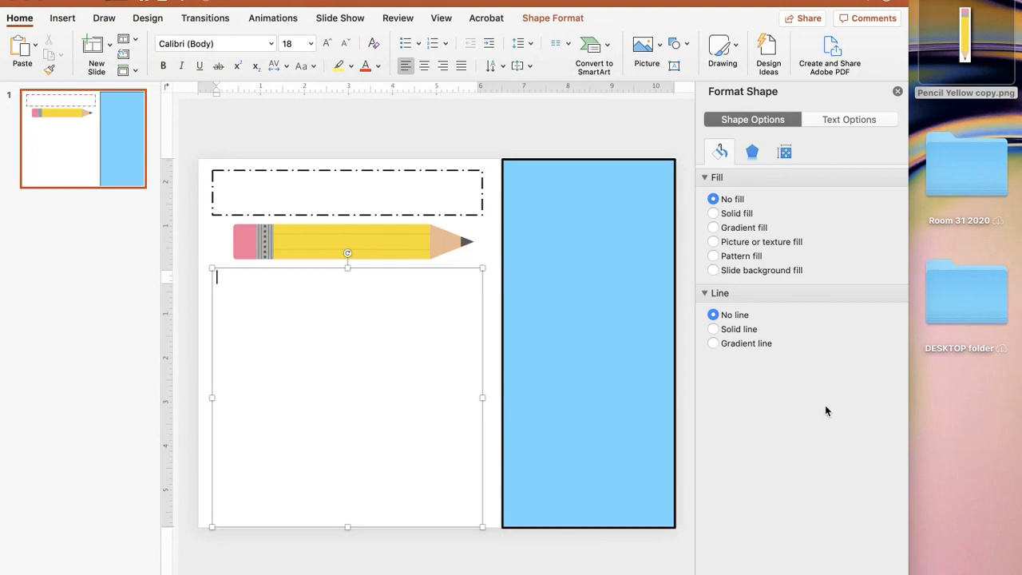
Step: Give the lower text box a solid 2 pt outline
left_click(723, 331)
left_click(889, 406)
left_click(890, 406)
left_click(889, 406)
left_click(890, 406)
left_click(889, 406)
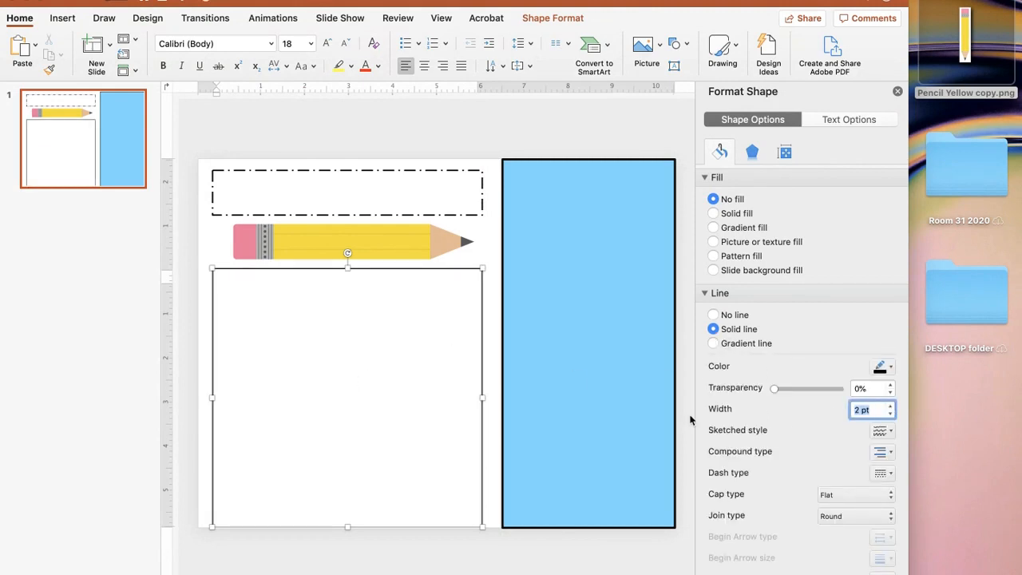
Step: Move the lower text box up to sit just beneath the pencil
left_click(402, 388)
left_click(400, 382)
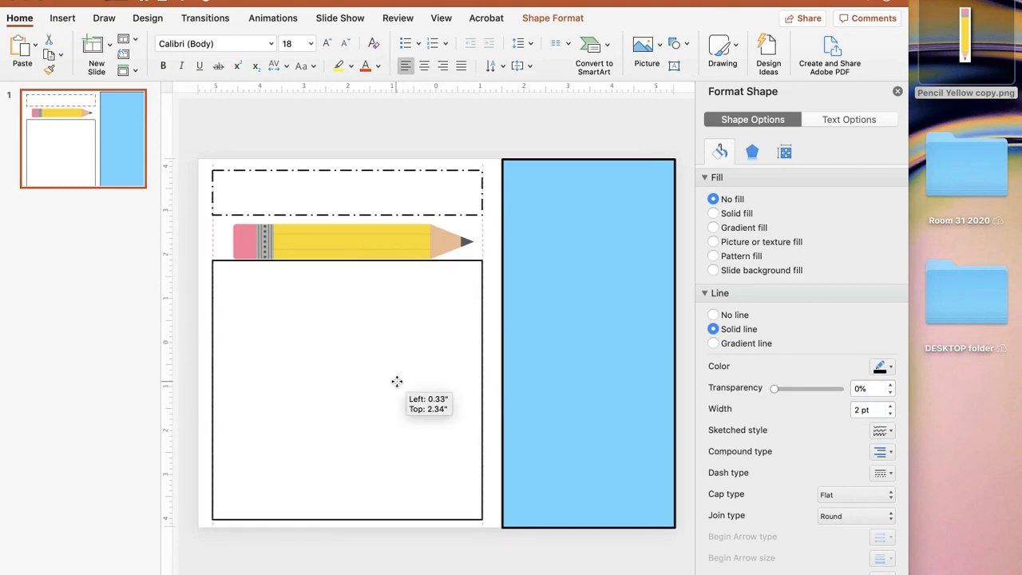
left_click_drag(400, 382, 400, 374)
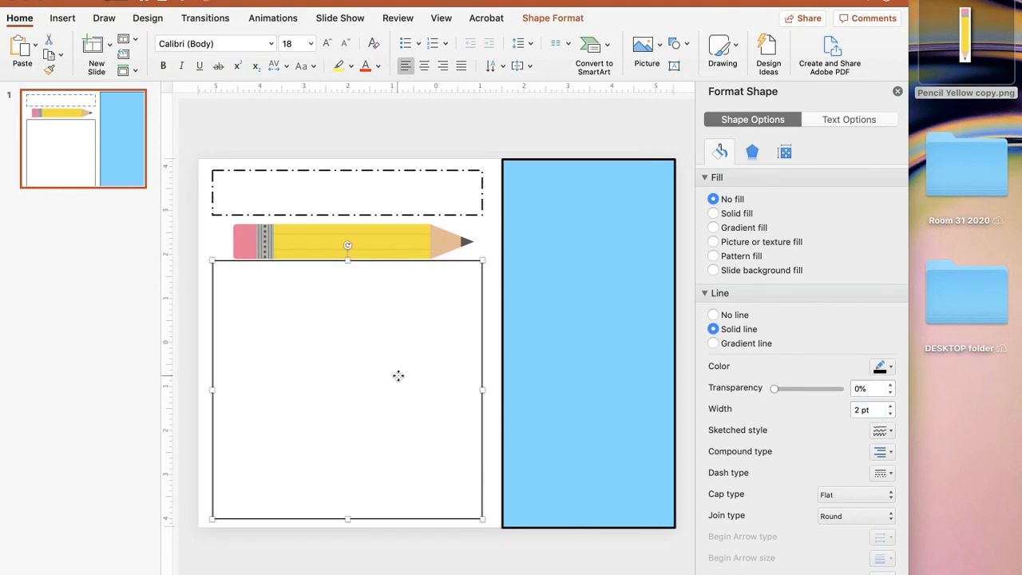
Step: Nudge the pencil up slightly so it sits evenly between the two boxes
left_click(349, 237)
left_click_drag(348, 237, 348, 235)
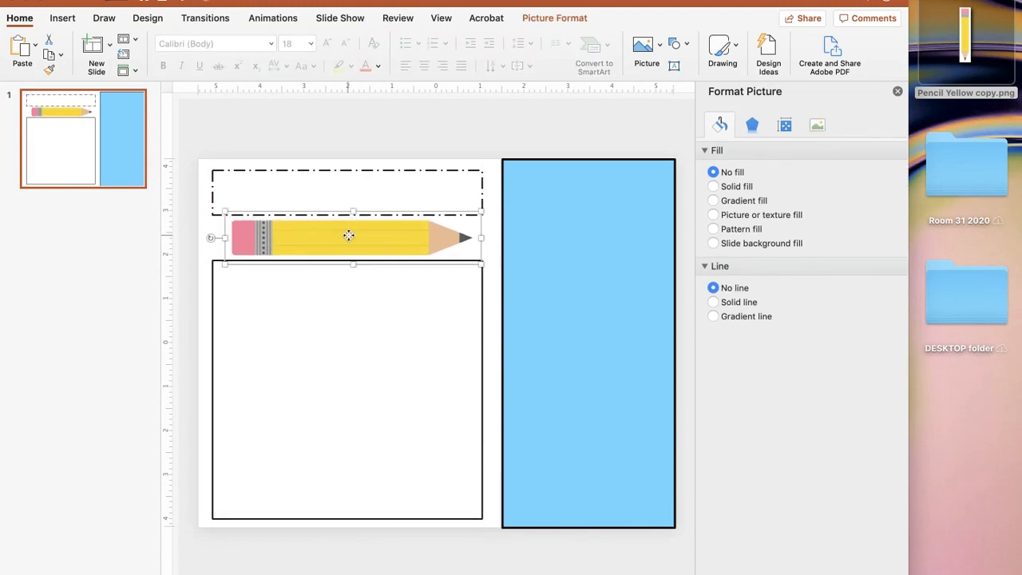
left_click(367, 112)
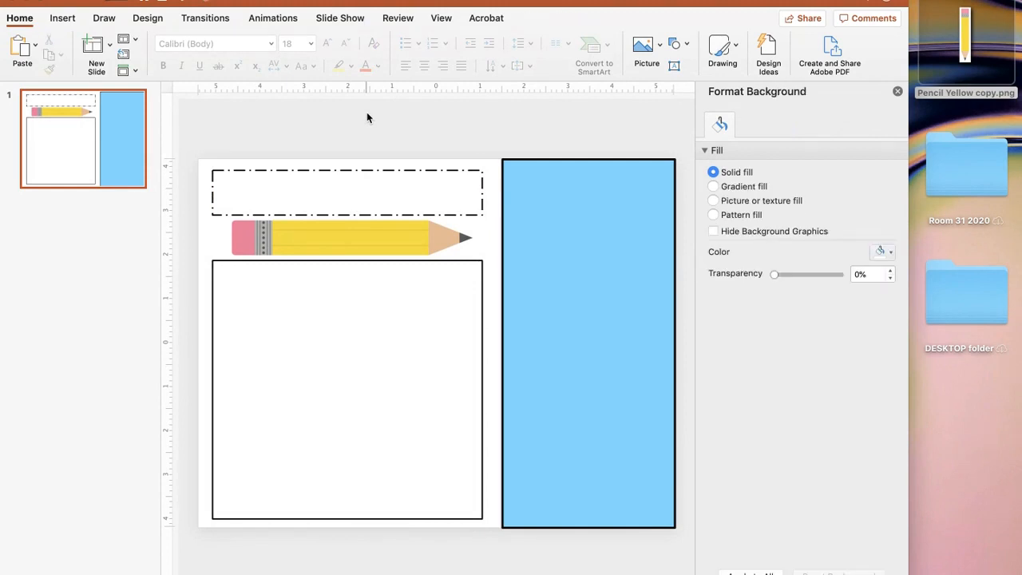